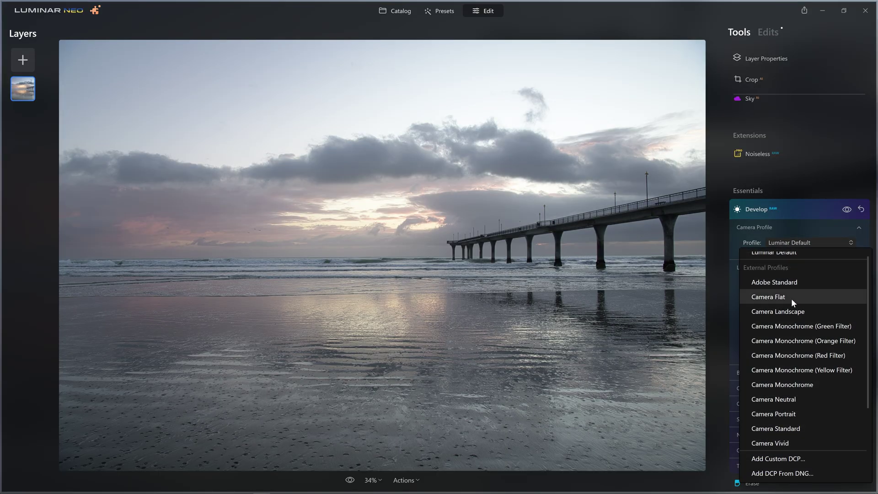
- Try Camera Landscape on the pier photo, then switch to the Nikon D850 Camera Flat profile
left_click(795, 311)
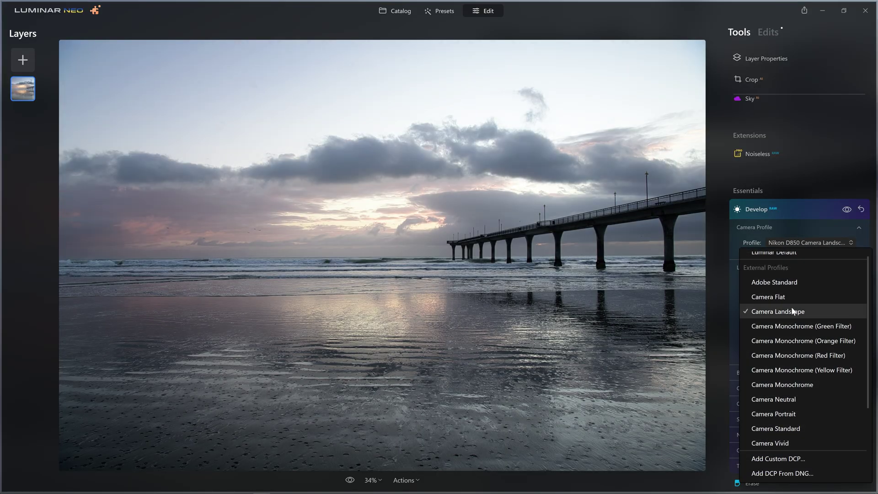
left_click(783, 297)
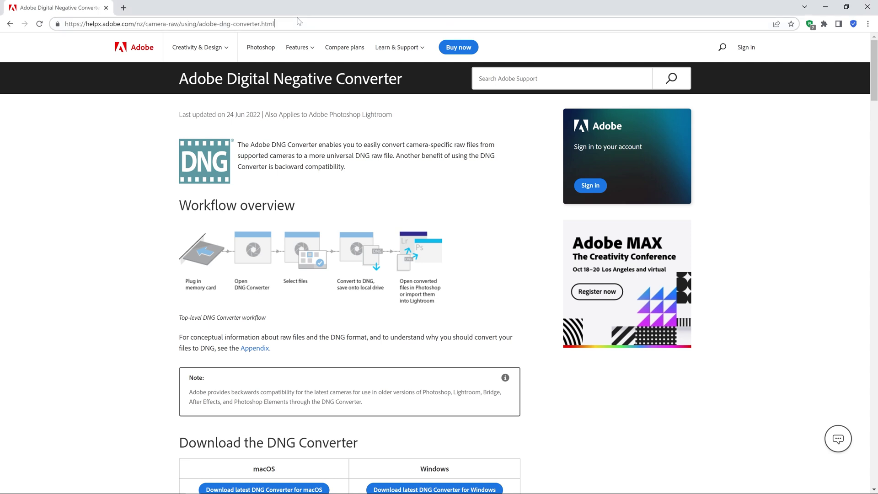
- Download the latest Adobe DNG Converter installer for Windows from the Help Center page
left_click_drag(275, 24, 65, 24)
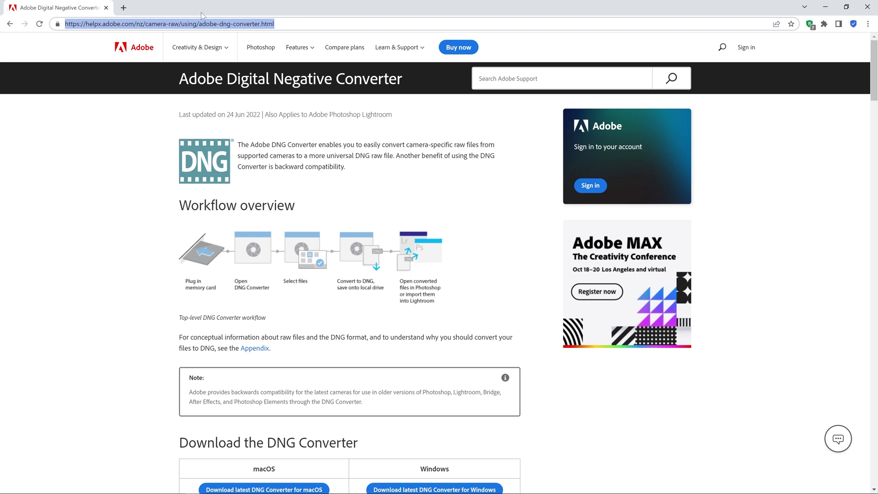
scroll(441, 243, "down", 4)
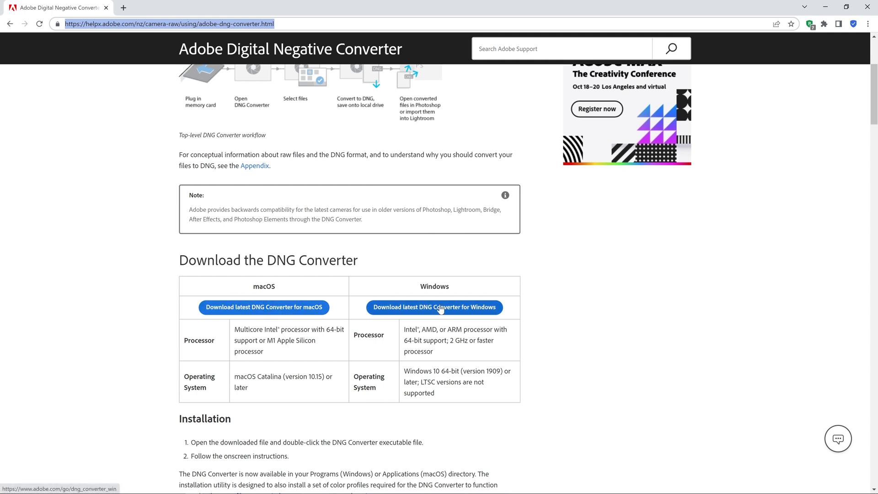
scroll(434, 297, "down", 3)
scroll(424, 284, "down", 6)
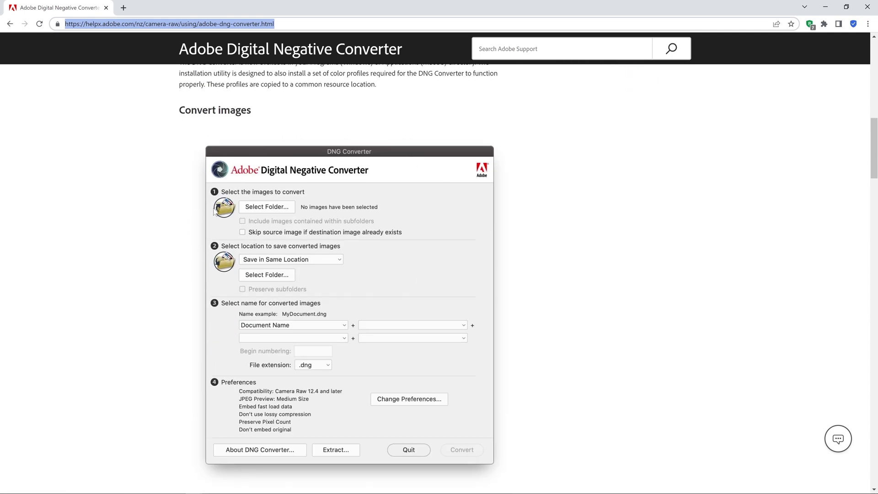
scroll(403, 315, "up", 5)
left_click(432, 133)
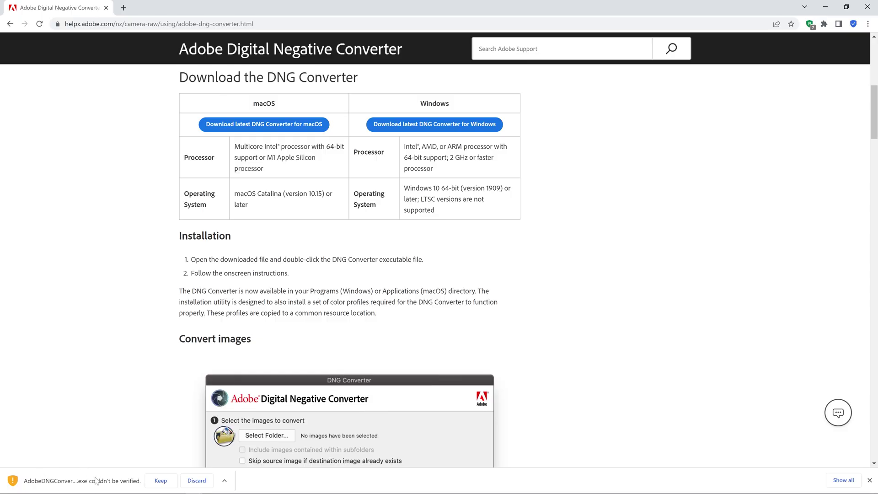
- Keep the unverified download and install Adobe DNG Converter 14.5, accepting the license agreement
left_click(161, 480)
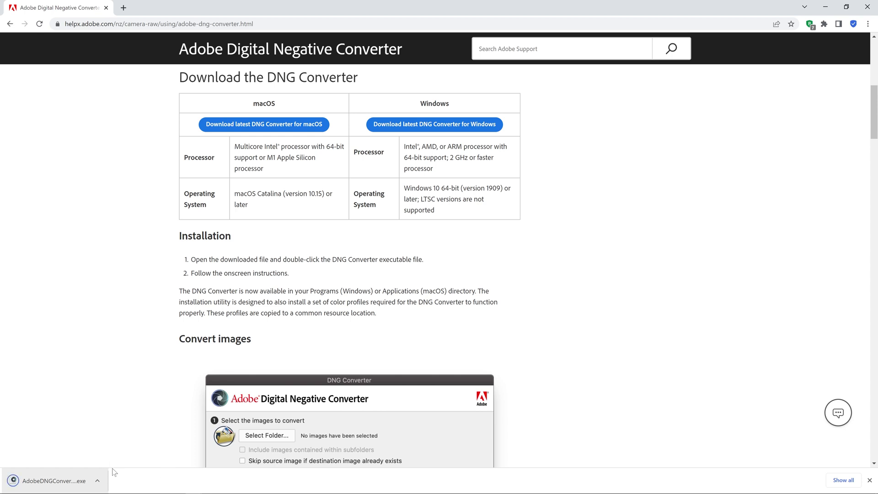
left_click(73, 480)
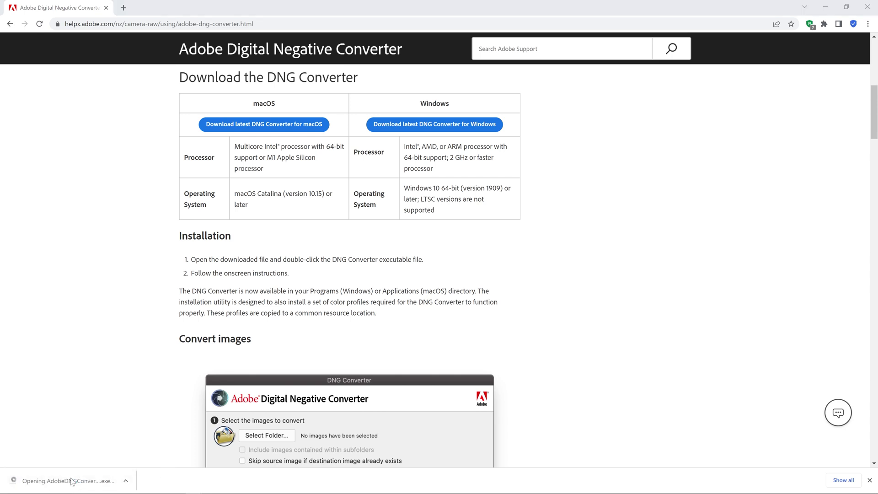
left_click(341, 311)
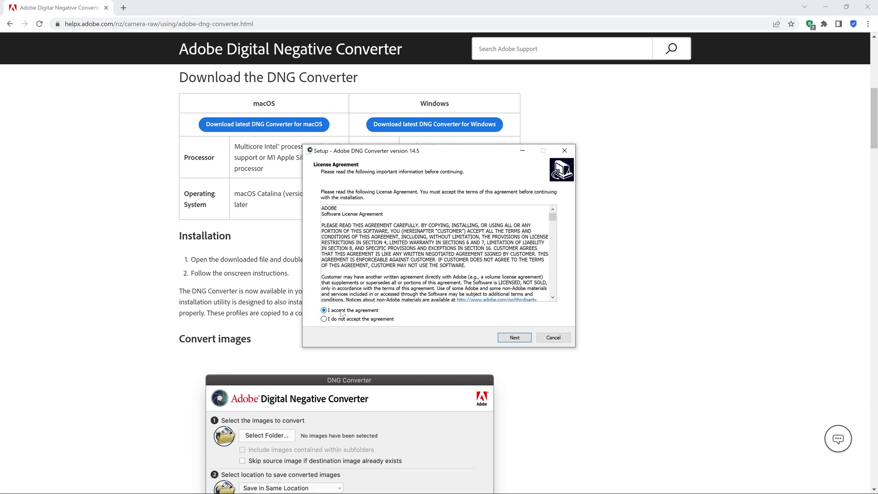
left_click(511, 338)
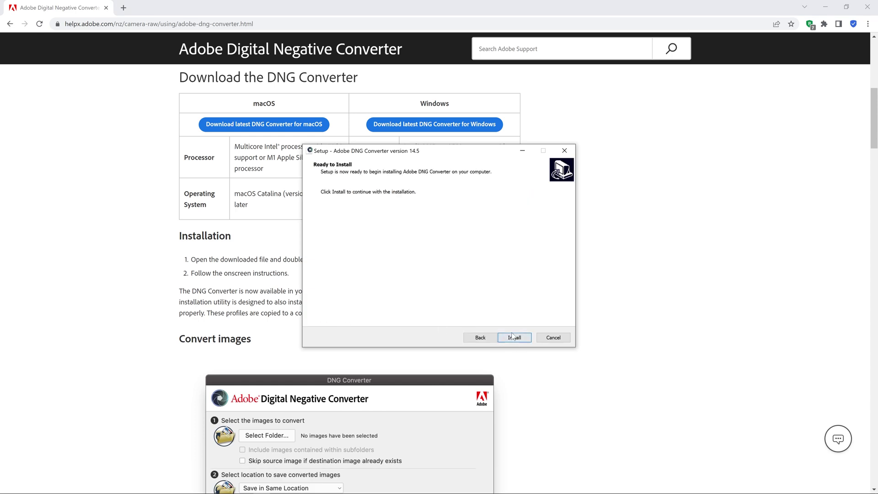
left_click(514, 339)
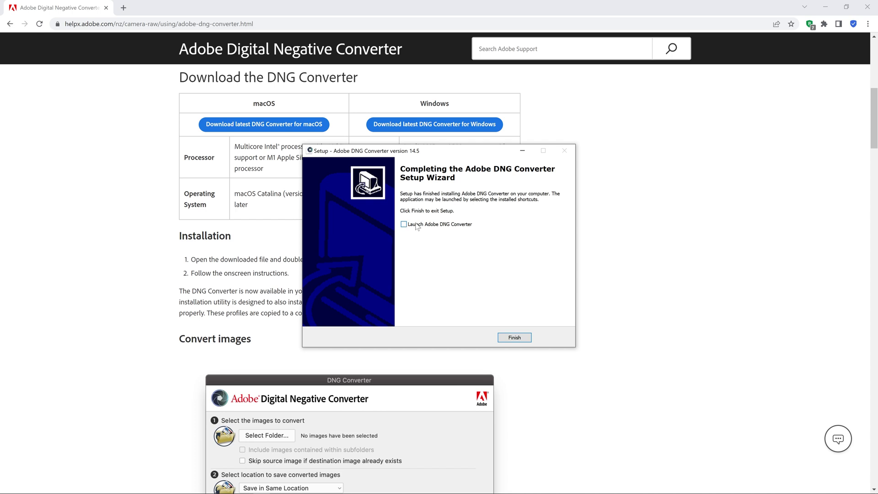
left_click(514, 339)
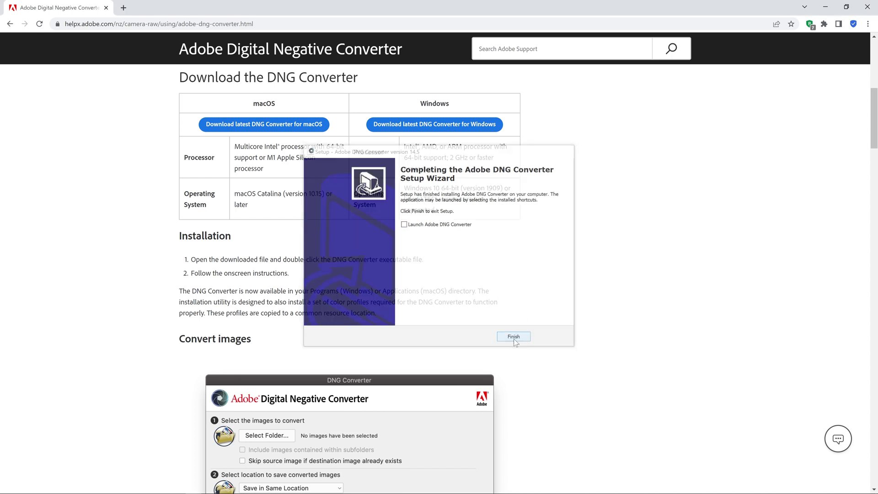
left_click(828, 8)
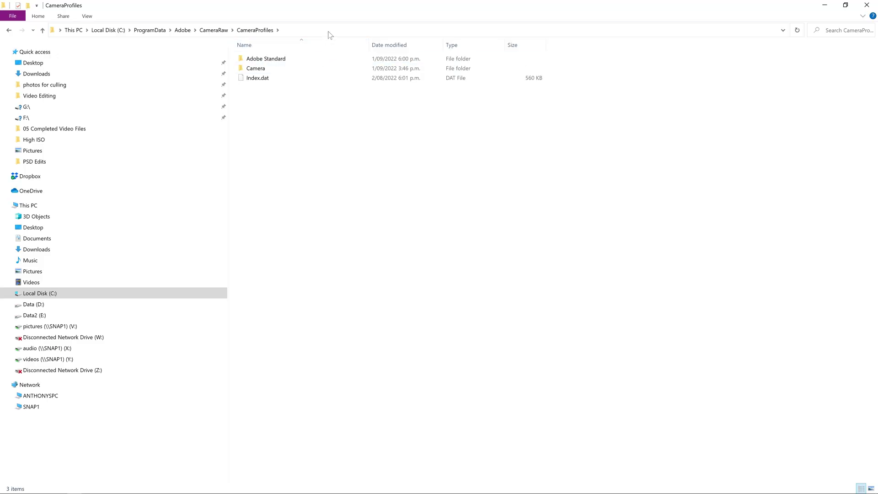
- Open the Camera subfolder of CameraProfiles and scroll through its 335 camera model folders
left_click(330, 34)
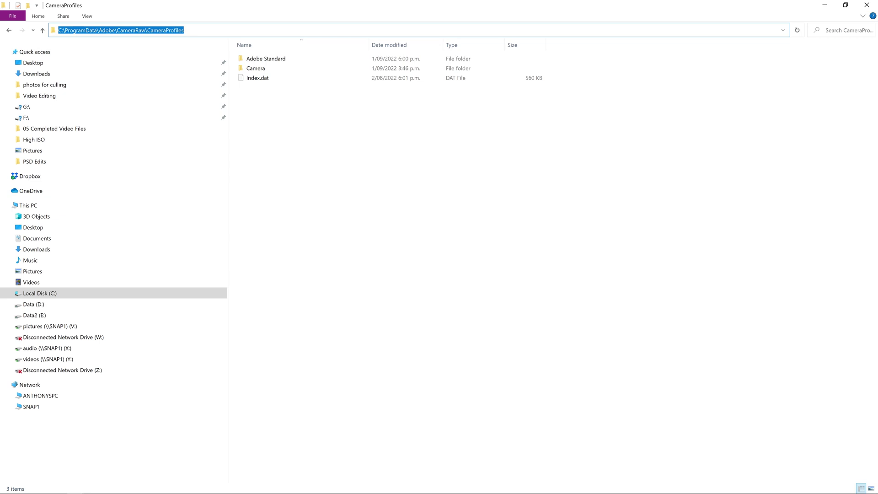
left_click(276, 124)
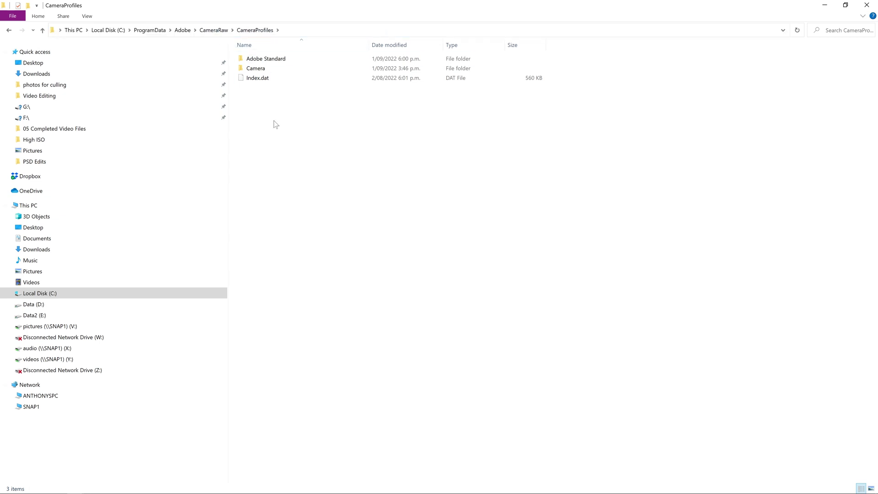
left_click(256, 69)
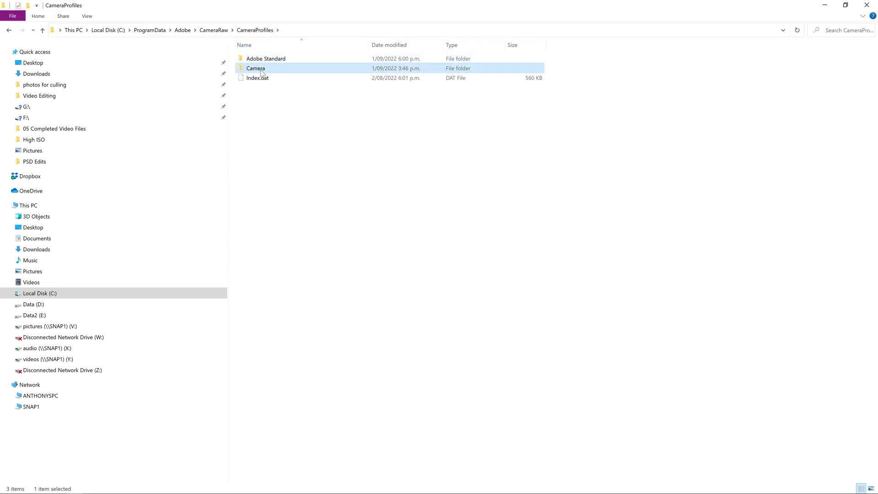
key("F2")
double_click(285, 72)
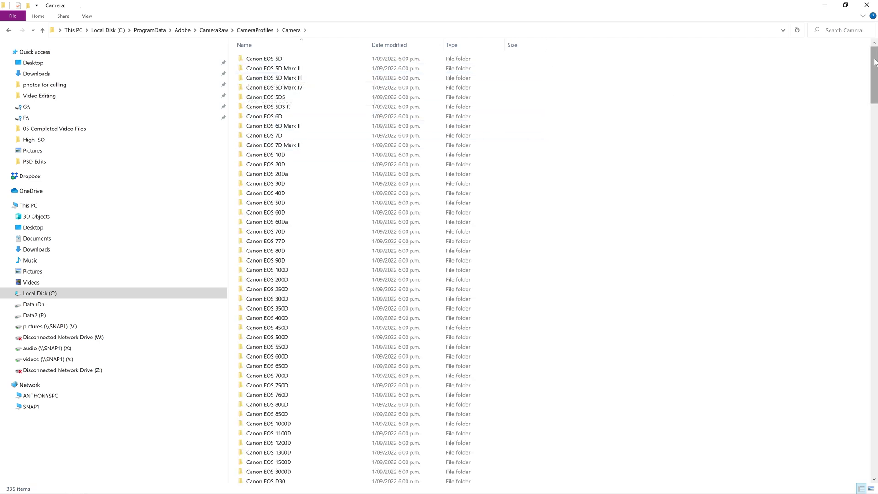
left_click_drag(875, 60, 872, 384)
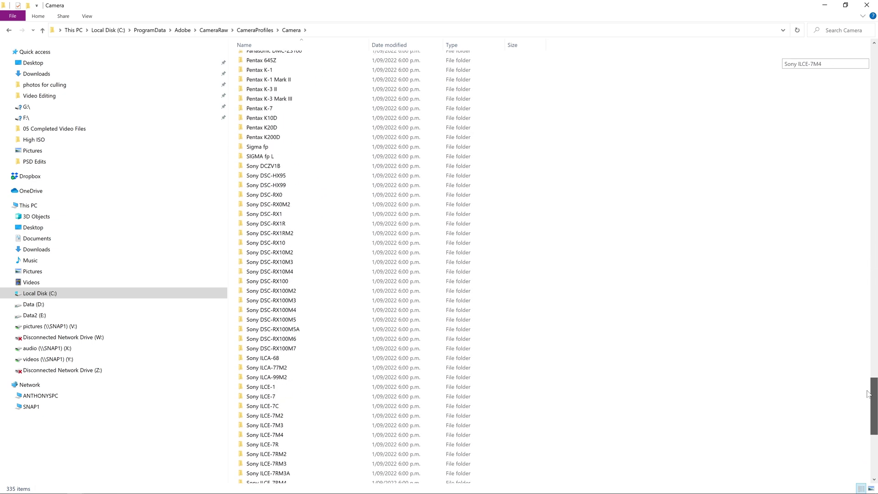
left_click_drag(868, 395, 871, 210)
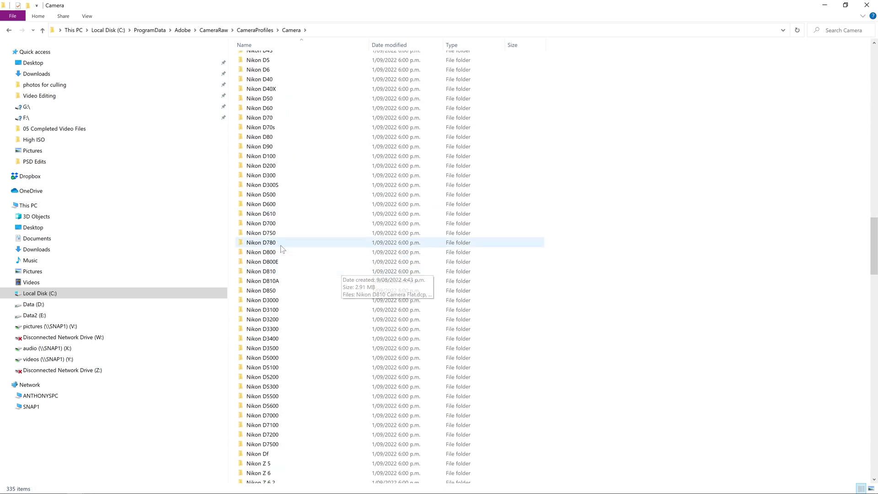
- Open the Nikon D850 folder and inspect its 11 DCP profile files
double_click(271, 291)
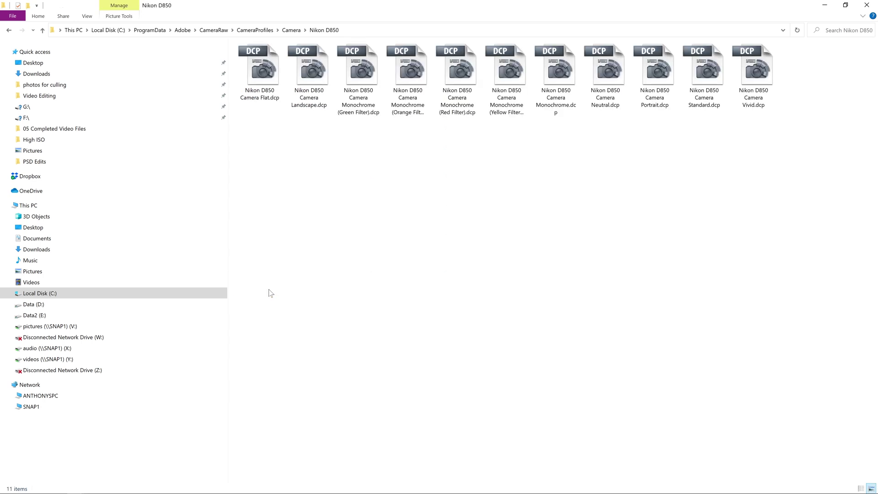
left_click(269, 79)
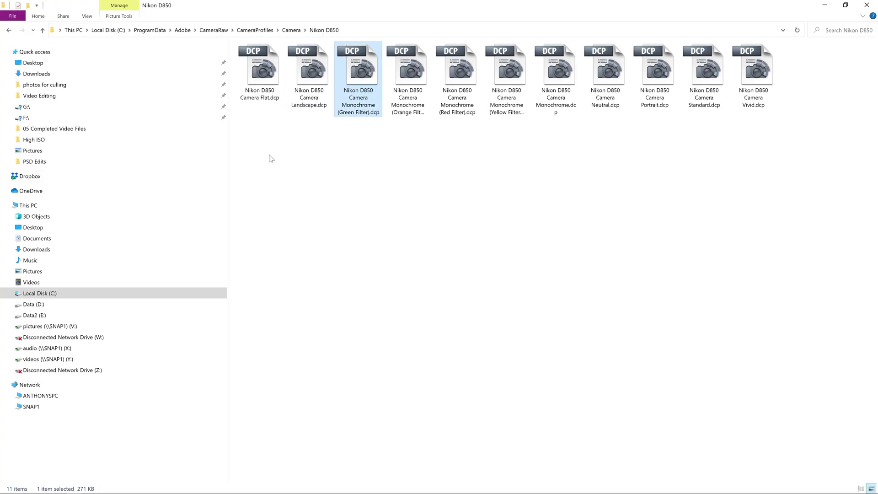
left_click_drag(264, 156, 678, 153)
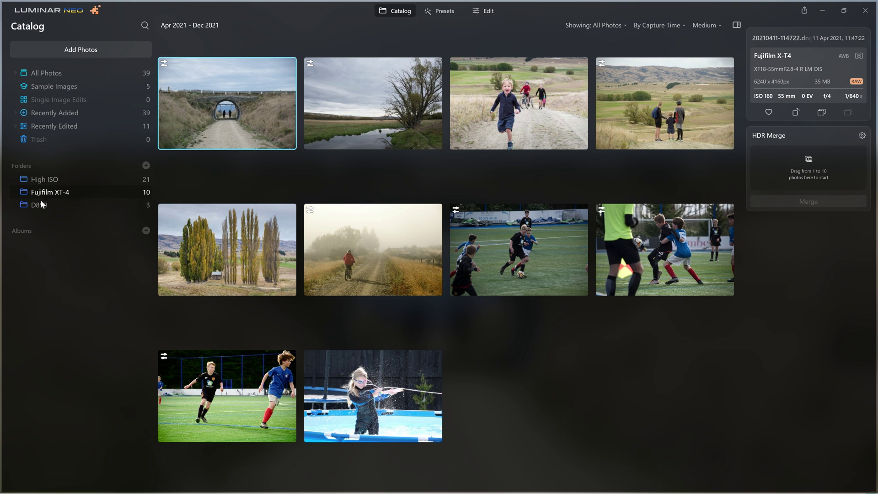
- Open the Cruella-De-Vil portrait from the D850 folder for editing
left_click(42, 202)
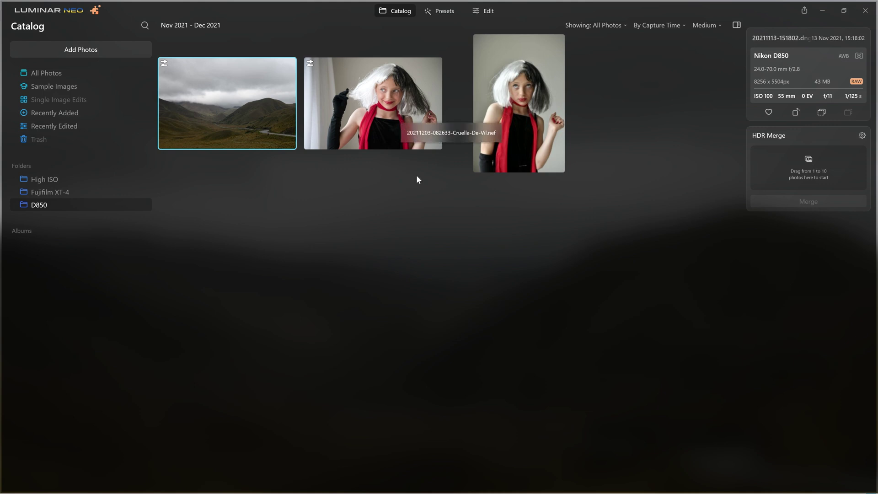
double_click(381, 113)
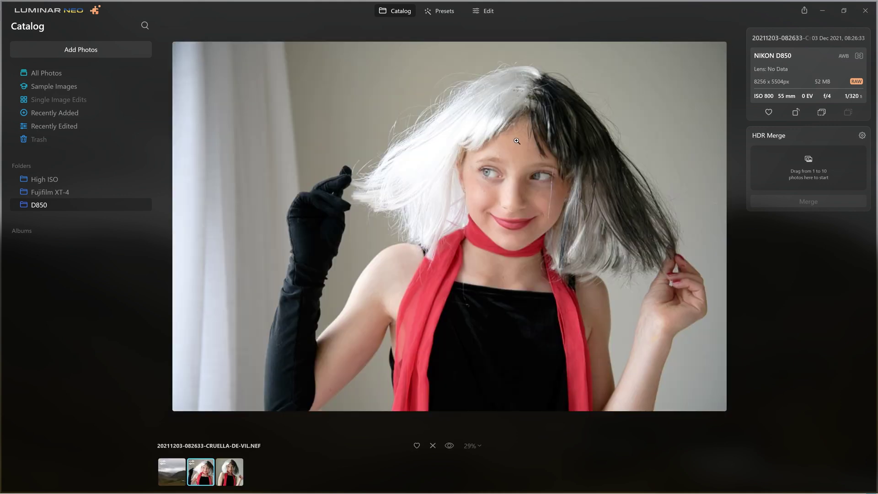
left_click(483, 12)
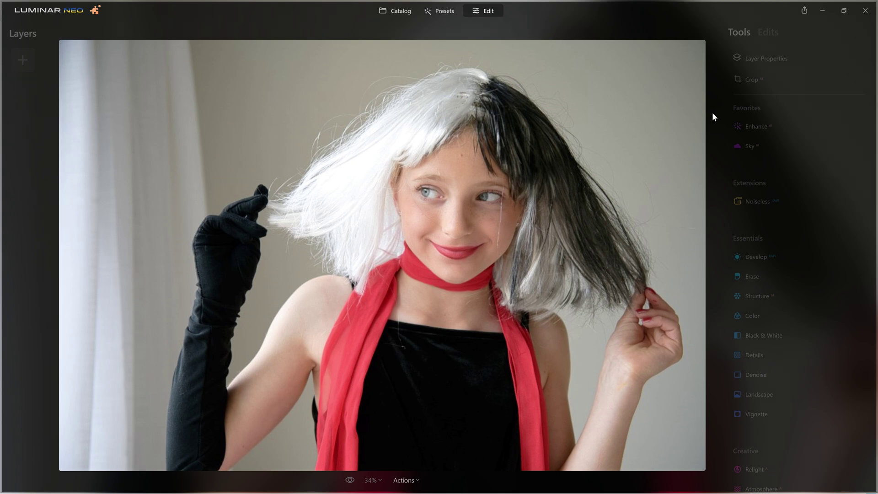
- Expand Develop's Camera Profile section and show the list of camera profiles
left_click(757, 257)
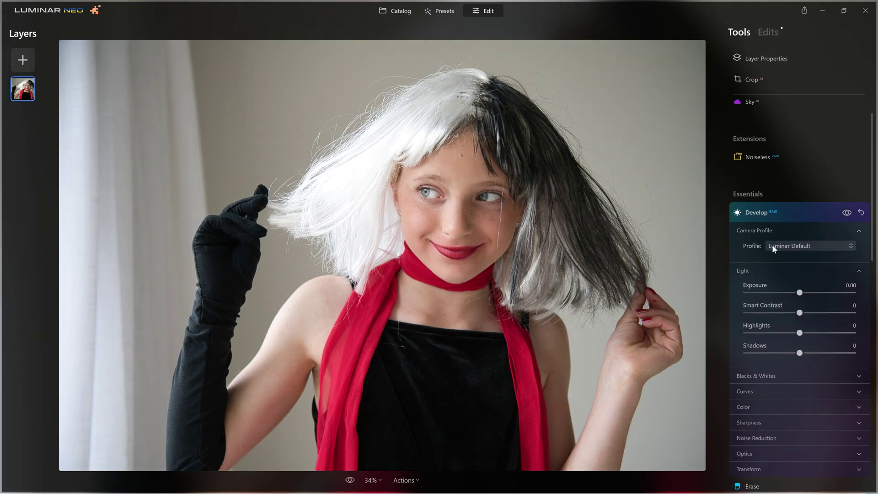
left_click(756, 227)
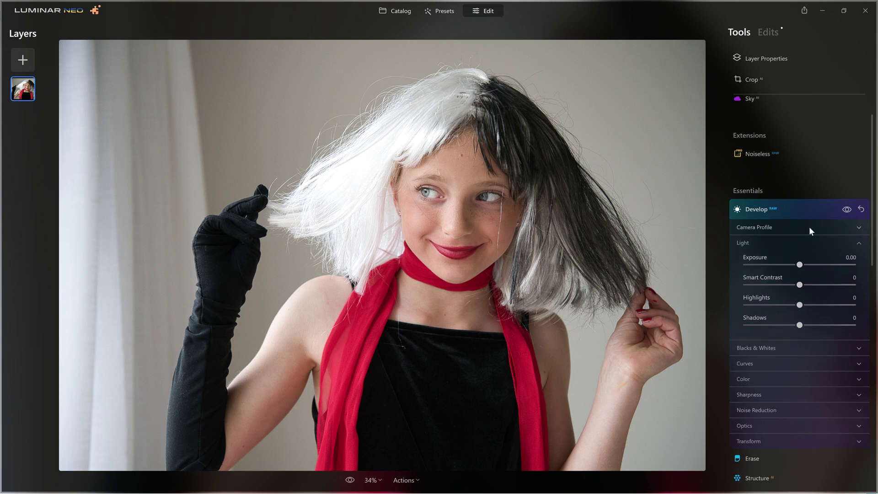
left_click(862, 231)
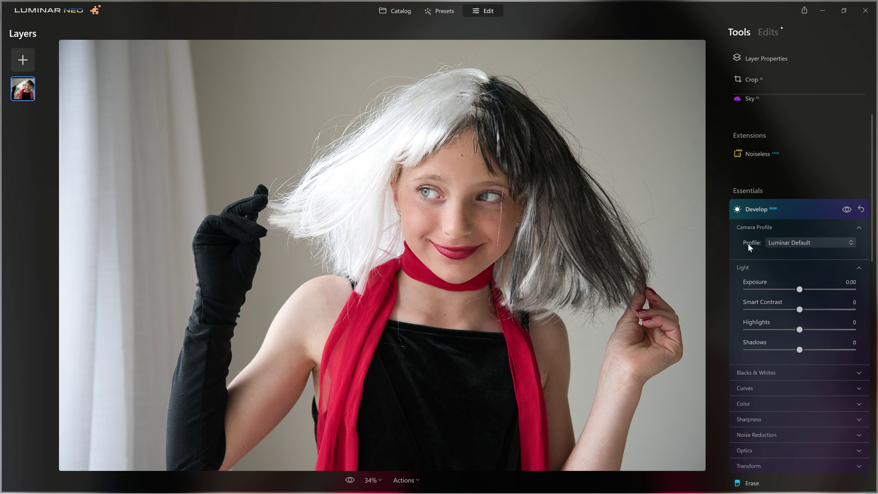
left_click(786, 243)
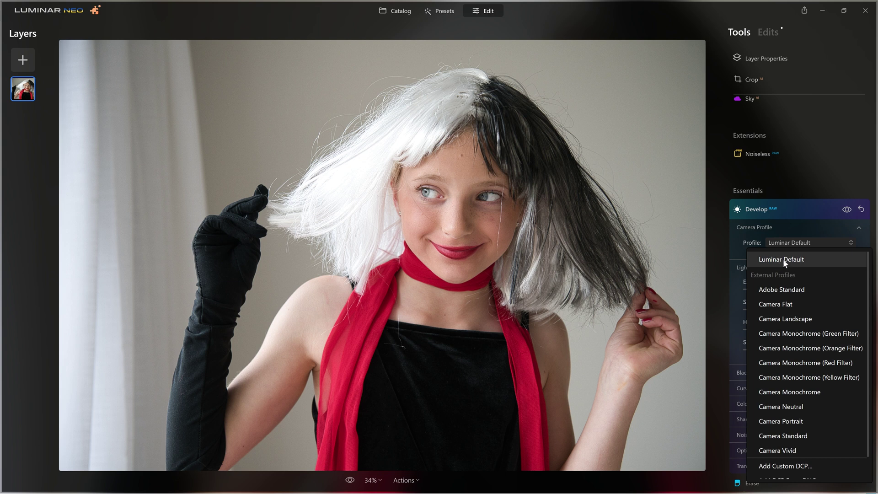
- Try Nikon D850 Camera Flat, Landscape, Monochrome (Green Filter) and Portrait profiles on the portrait
scroll(801, 310, "down", 1)
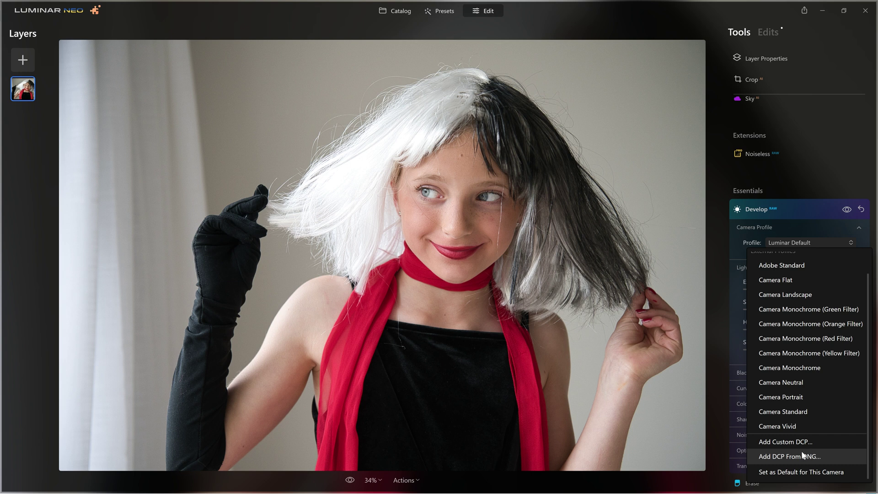
scroll(795, 441, "up", 2)
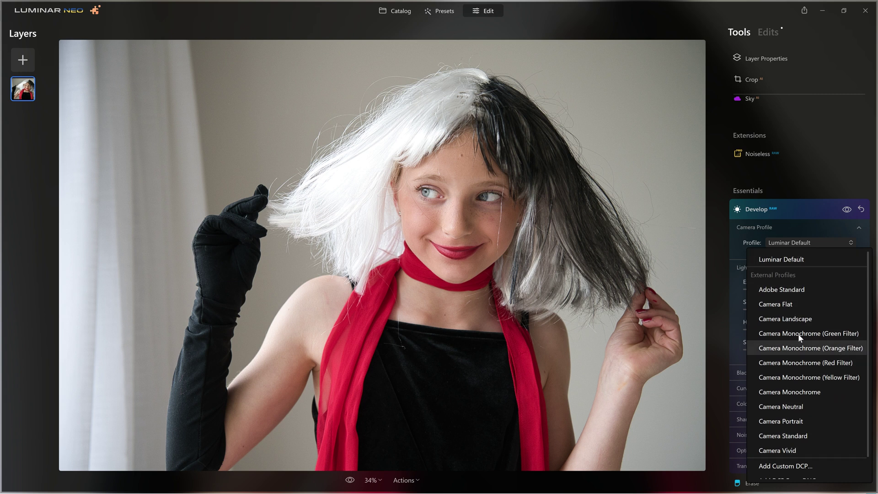
left_click(788, 302)
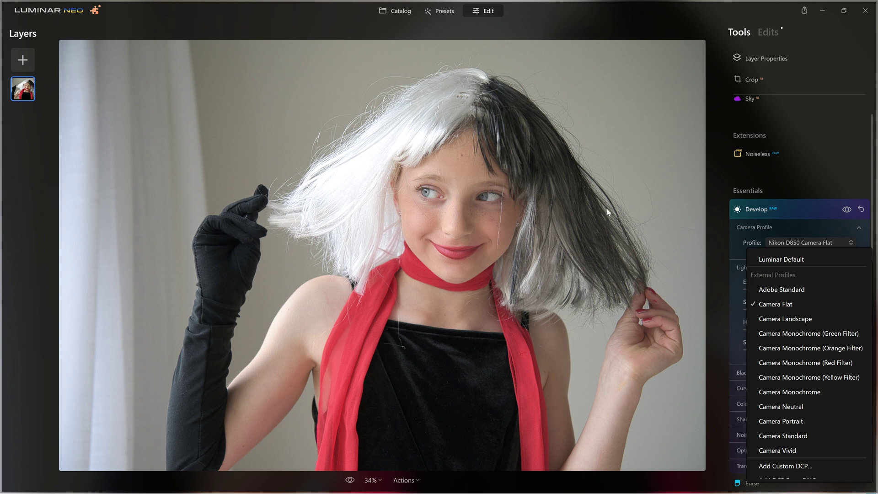
left_click(775, 322)
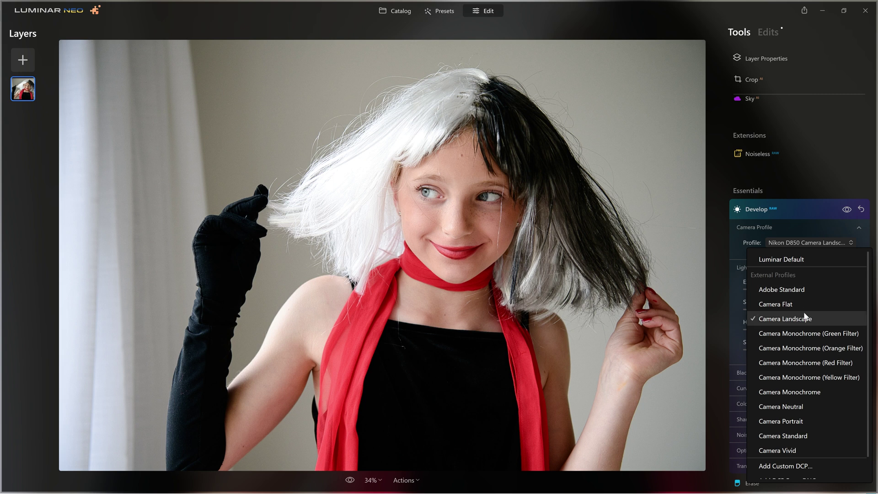
scroll(810, 338, "down", 1)
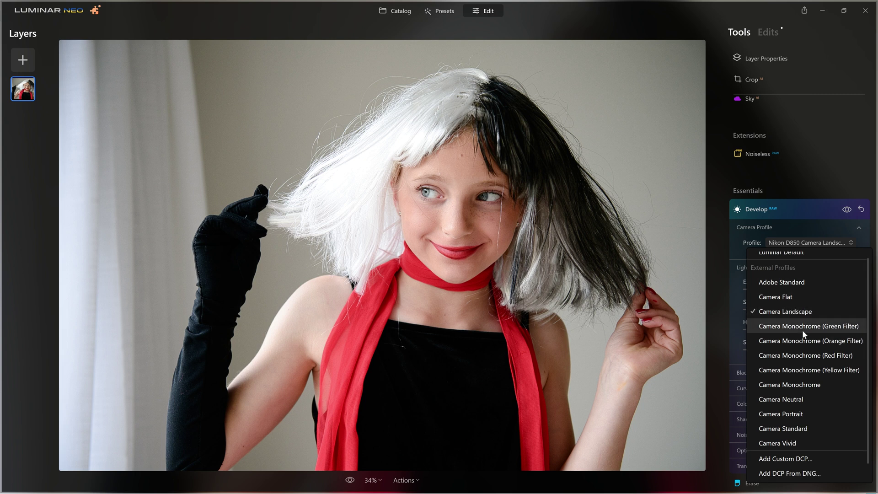
left_click(802, 331)
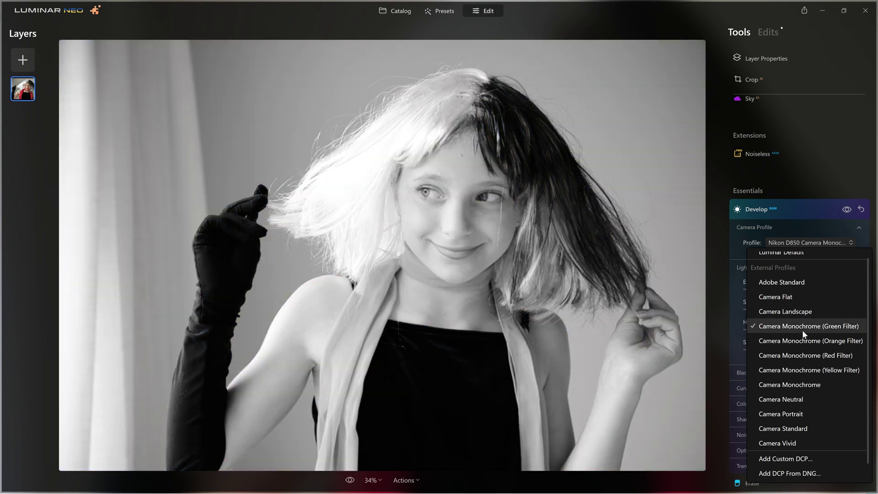
left_click(787, 413)
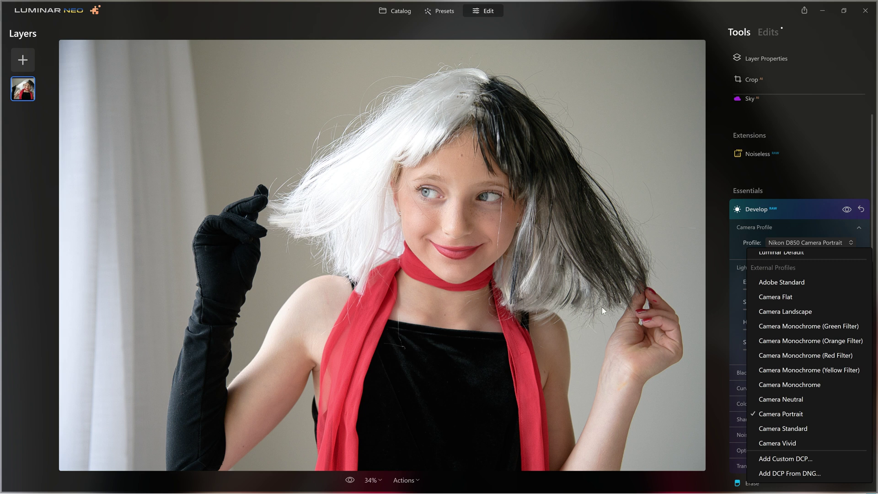
- Compare the Camera Standard profile against Luminar Default on the portrait
scroll(754, 432, "up", 1)
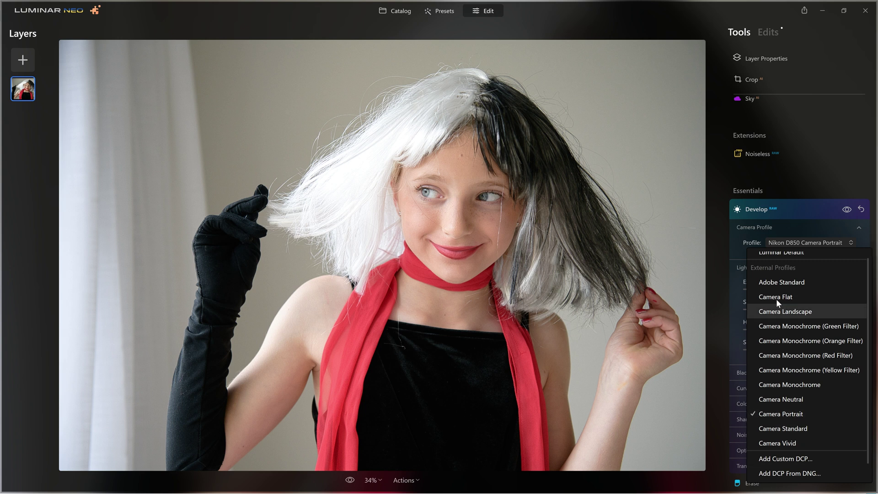
left_click(803, 262)
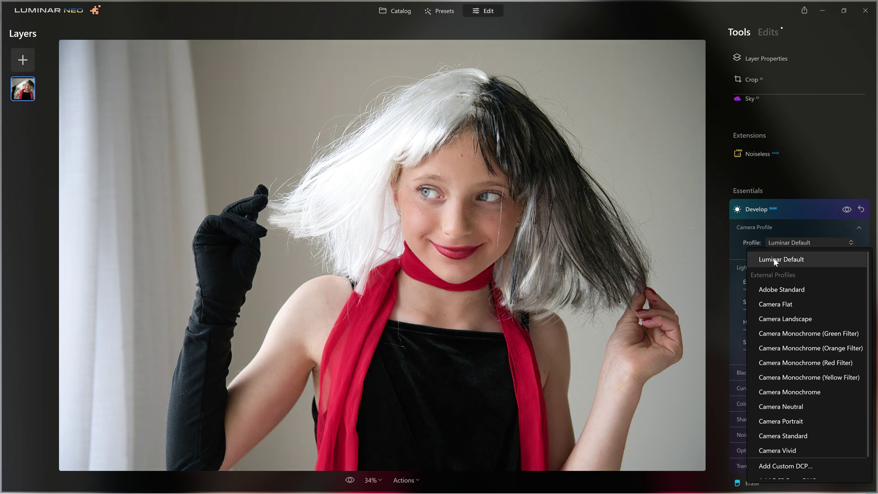
left_click(808, 436)
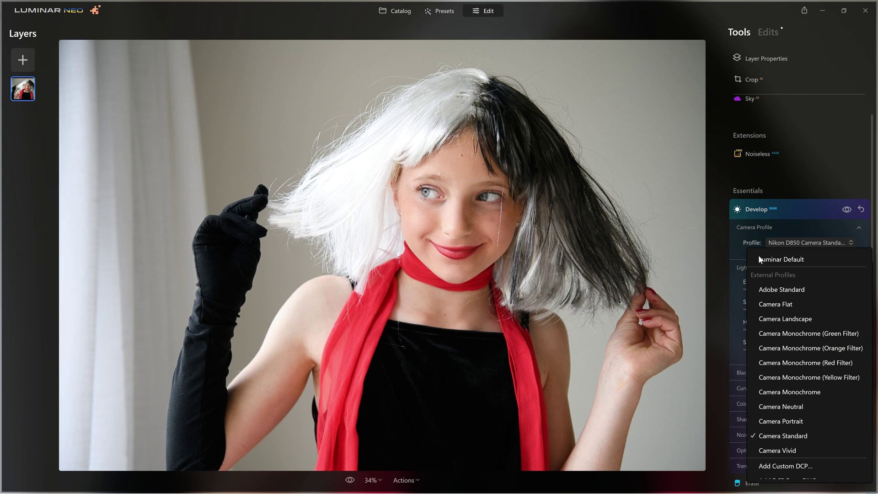
left_click(797, 258)
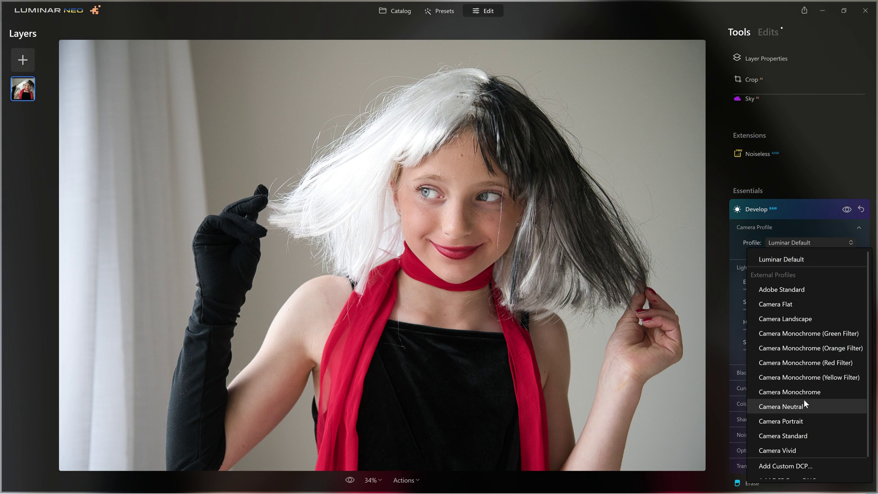
left_click(808, 432)
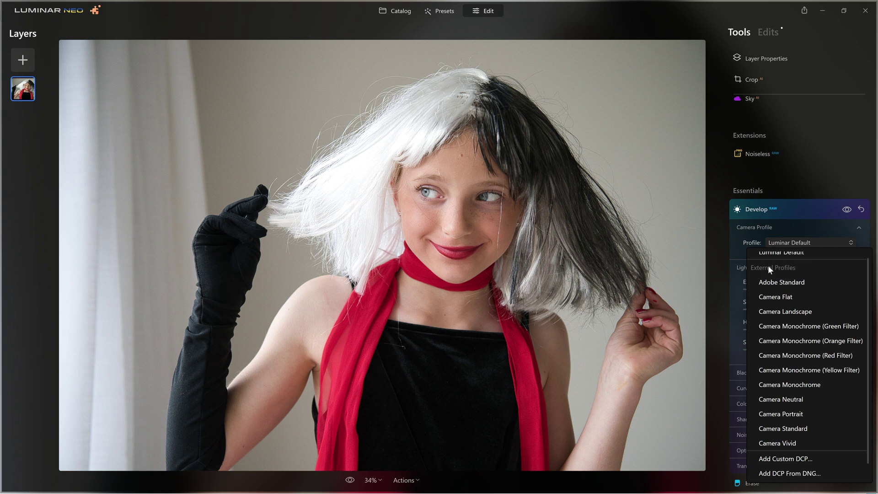
- Load the Canon EOS 5D Mark IV Camera Neutral .dcp file as a custom profile
scroll(793, 316, "down", 1)
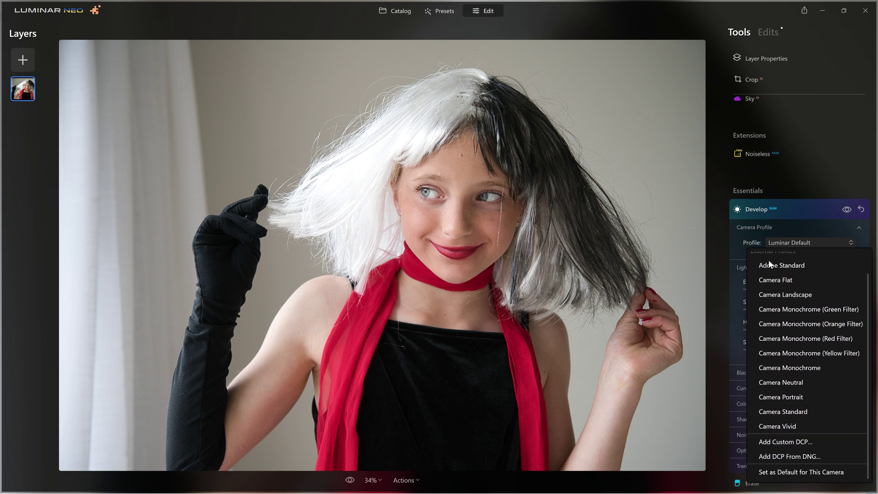
scroll(778, 306, "up", 1)
scroll(778, 306, "down", 1)
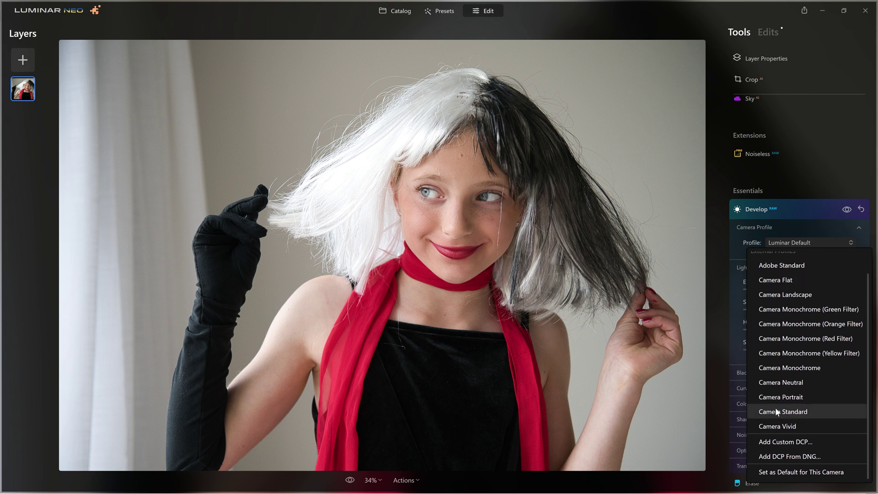
left_click(796, 442)
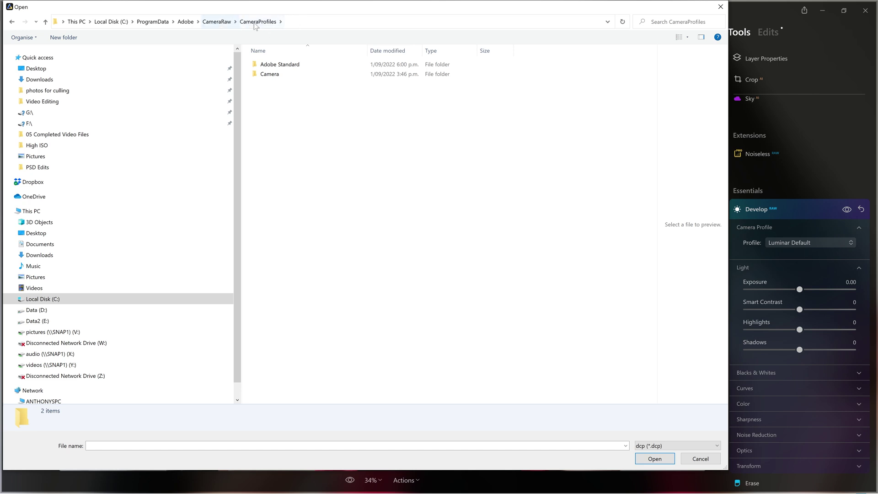
left_click(305, 20)
left_click(305, 20)
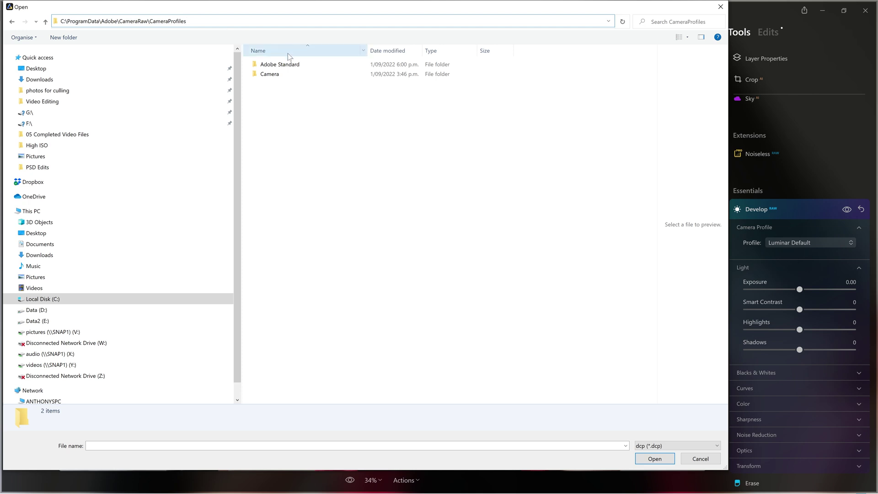
double_click(293, 74)
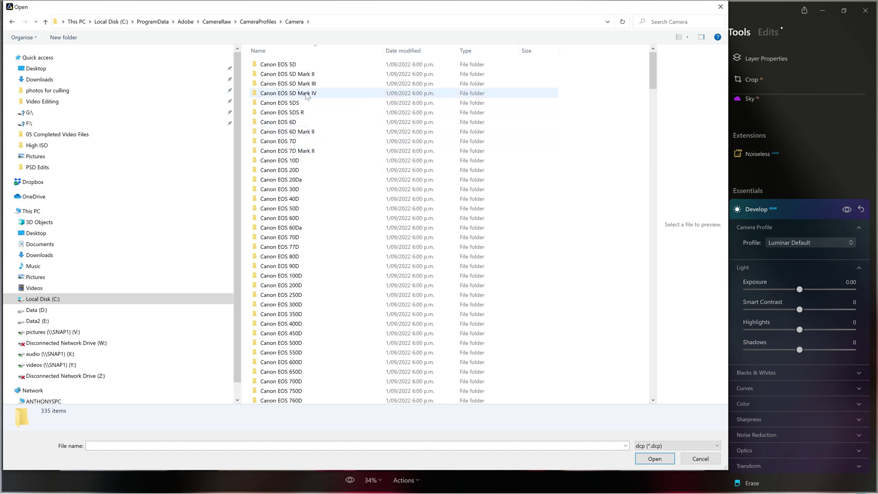
double_click(318, 93)
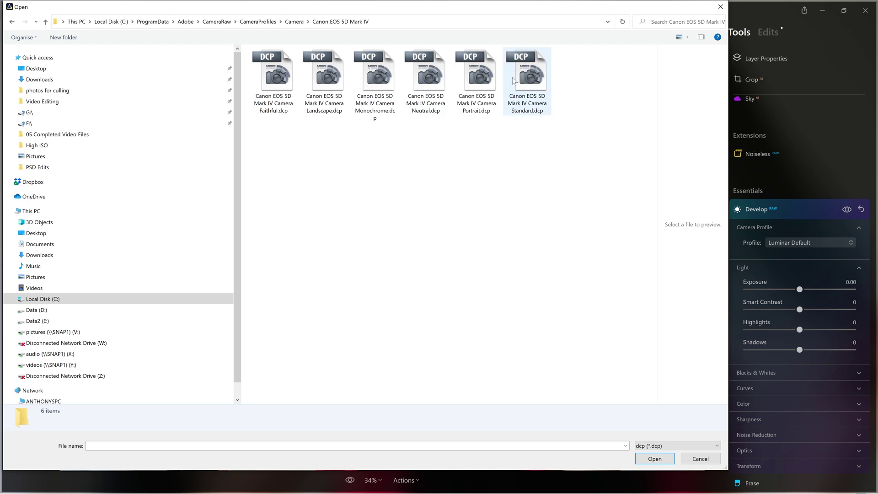
double_click(425, 78)
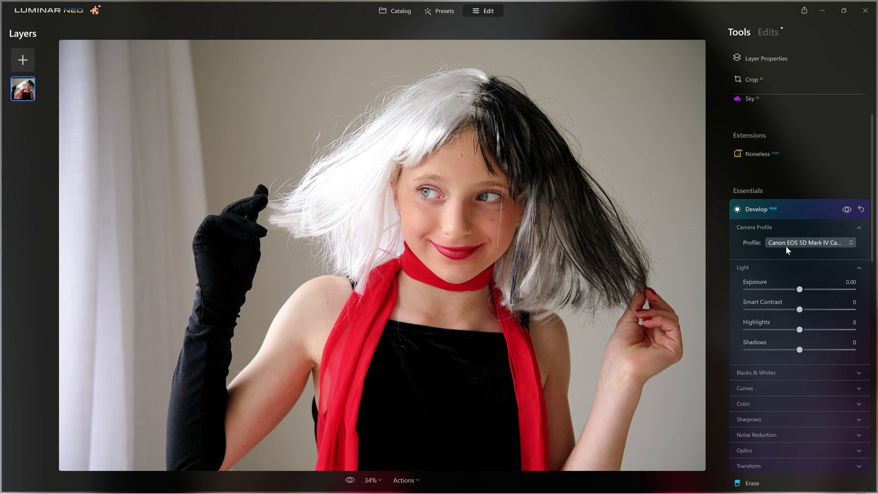
left_click(823, 246)
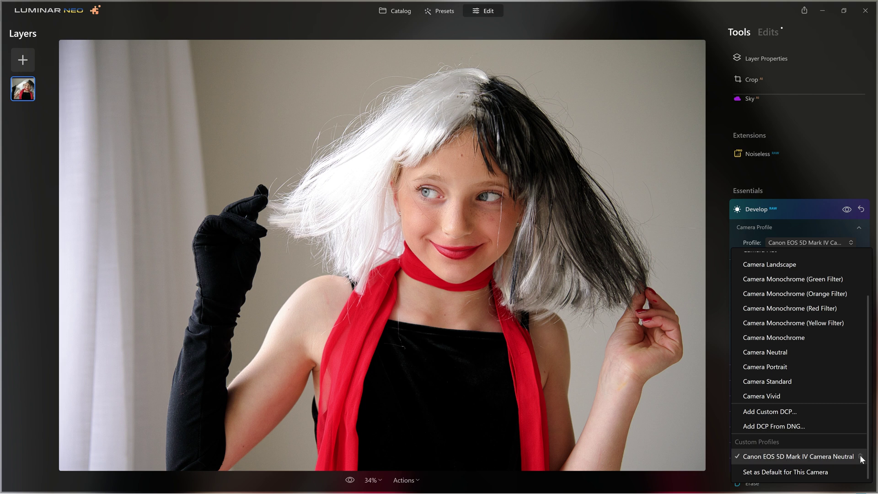
- Delete the Canon EOS 5D Mark IV Camera Neutral custom profile, reverting to Luminar Default
left_click(861, 457)
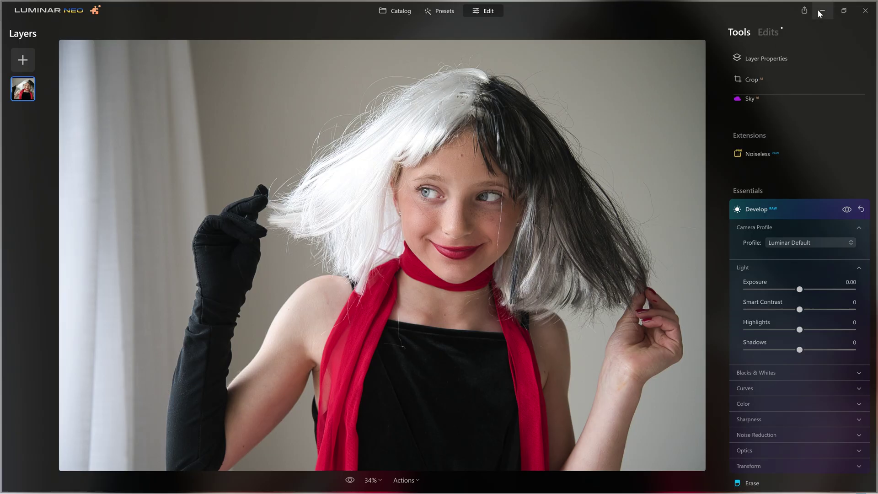
left_click(822, 10)
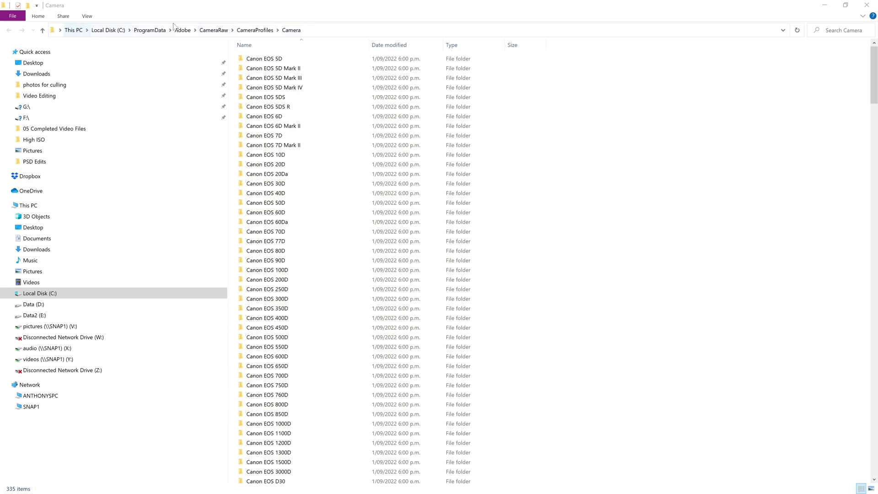
- Copy the five Canon EOS-1D X DCP files from the Camera profiles folder
left_click(318, 33)
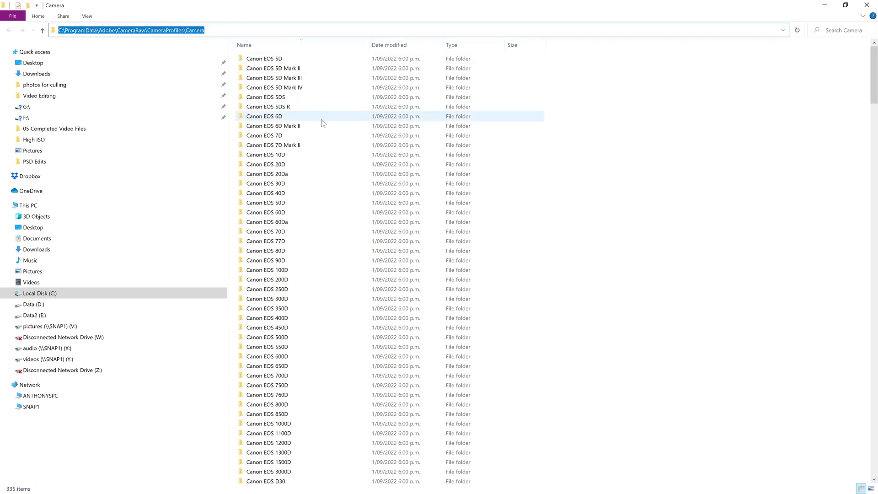
scroll(322, 123, "down", 13)
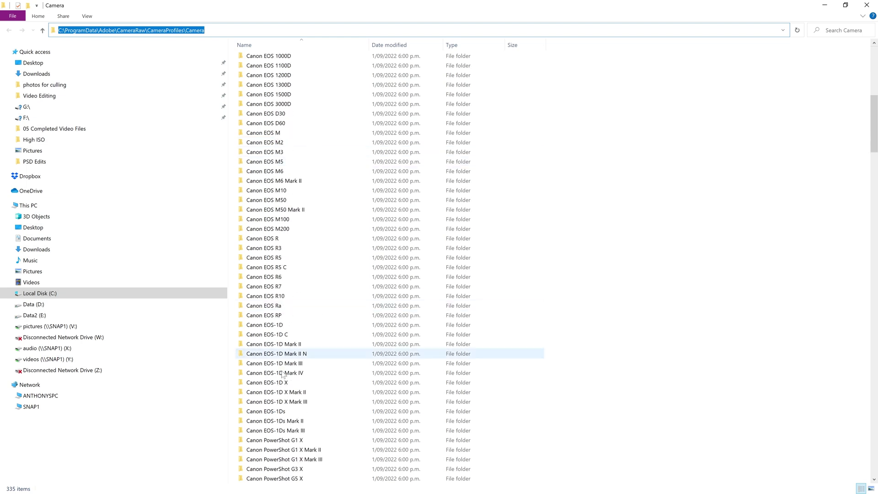
double_click(275, 384)
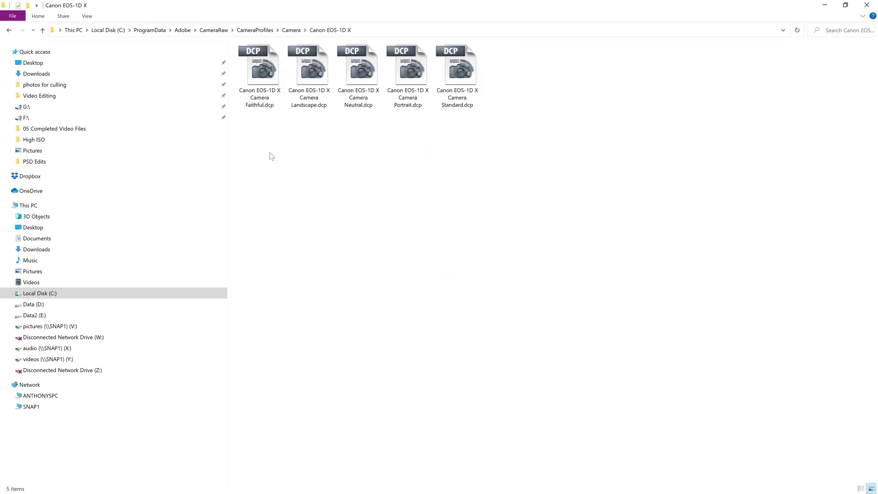
left_click_drag(257, 137, 477, 53)
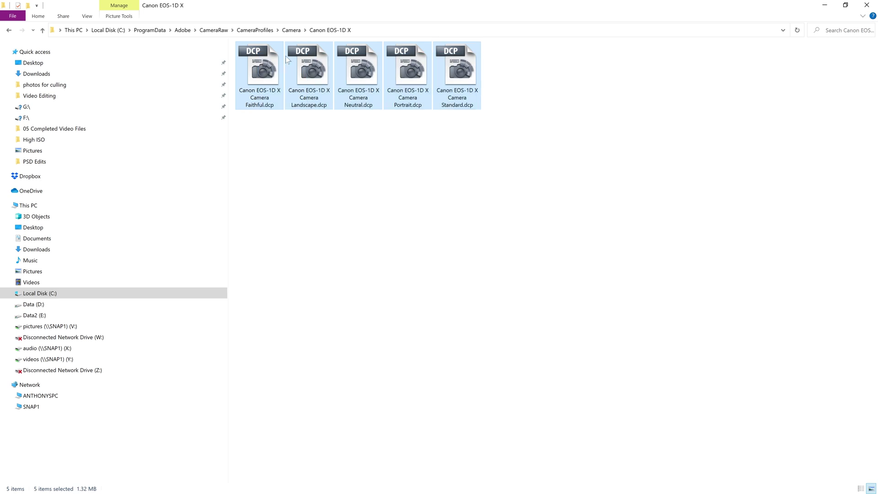
right_click(462, 70)
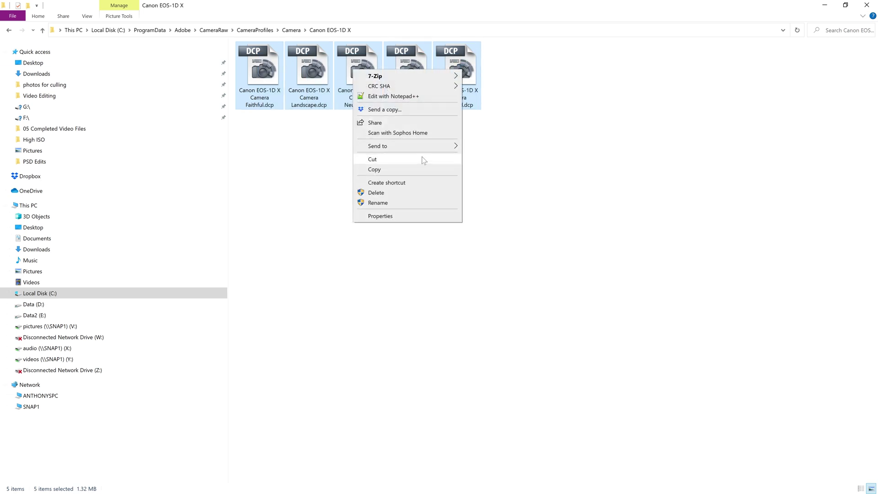
left_click(424, 169)
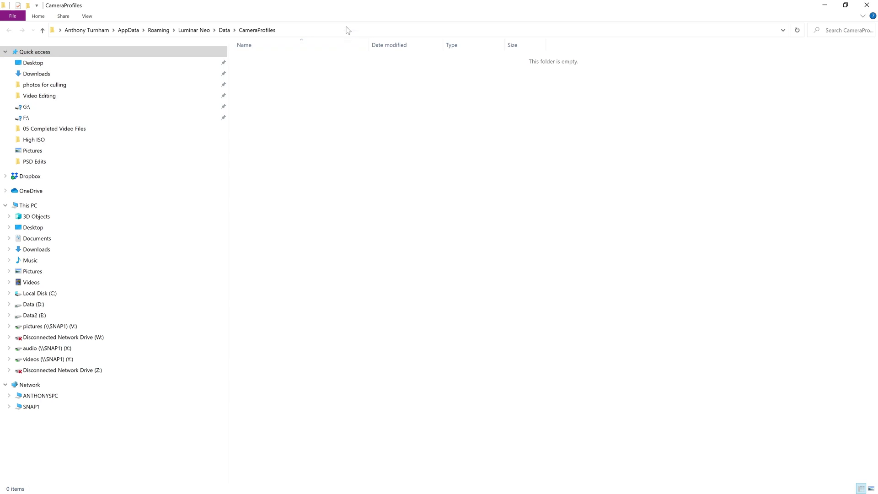
- Paste the five DCPs into Luminar Neo's Data\CameraProfiles folder
left_click(347, 30)
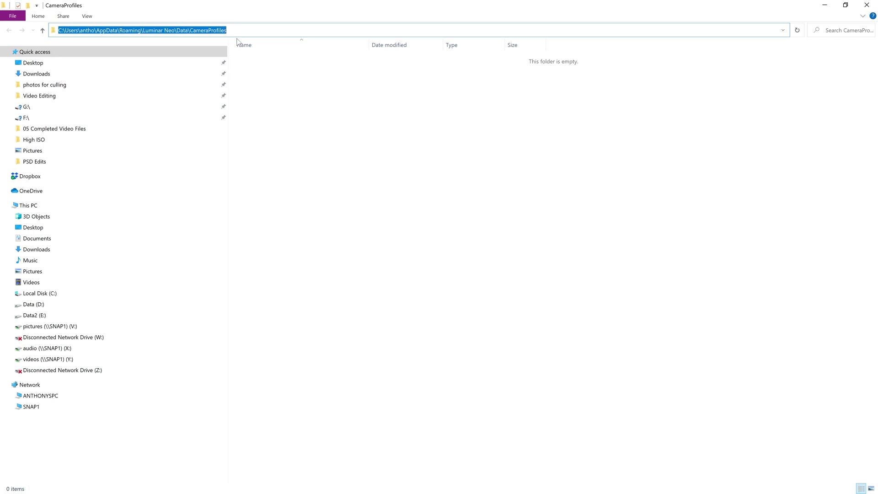
left_click(282, 104)
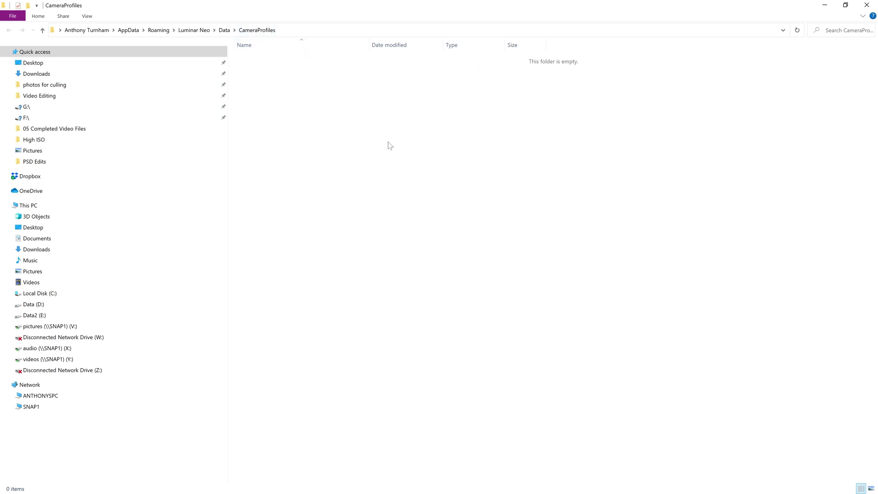
key("ctrl+v")
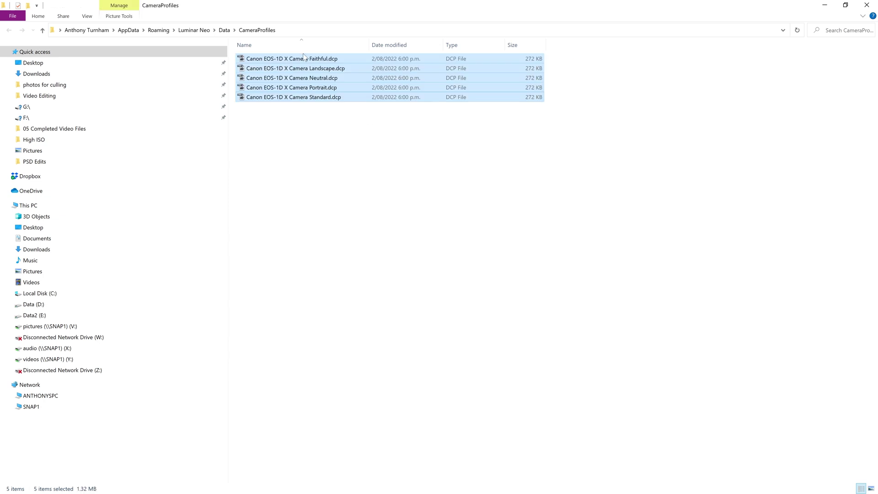
left_click(322, 112)
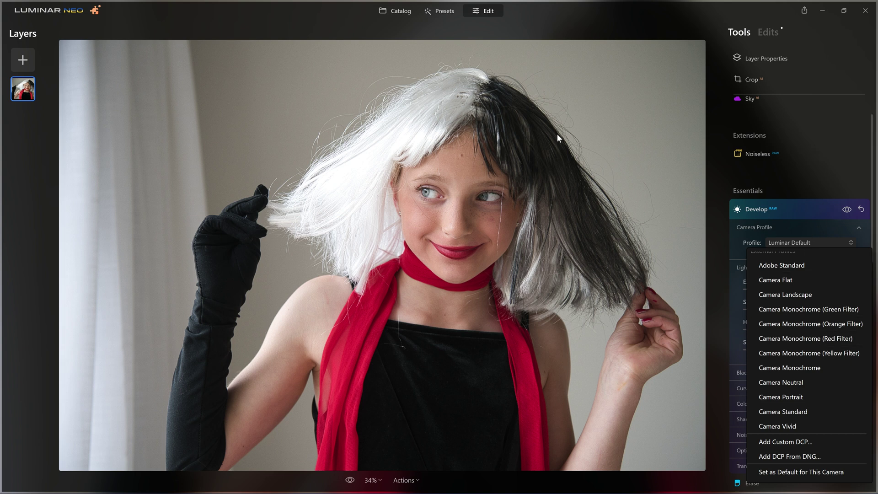
- Quit Luminar Neo so it reloads the newly copied camera profiles
left_click(866, 15)
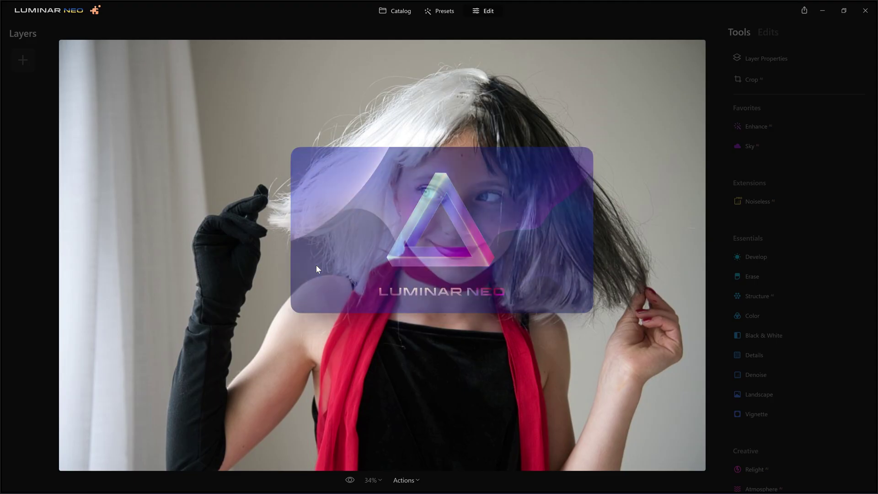
- Try the Canon EOS-1D X Faithful, Landscape, Neutral, Portrait and Standard profiles, settling on Camera Faithful
left_click(807, 289)
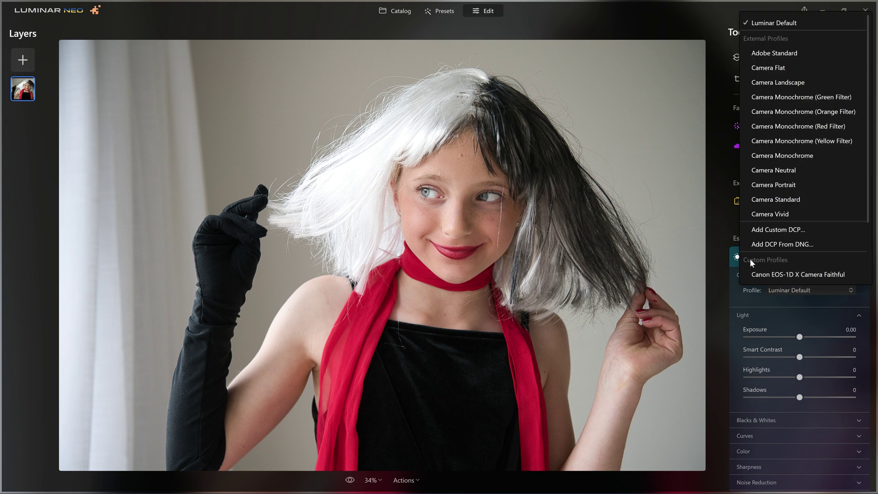
scroll(784, 265, "down", 3)
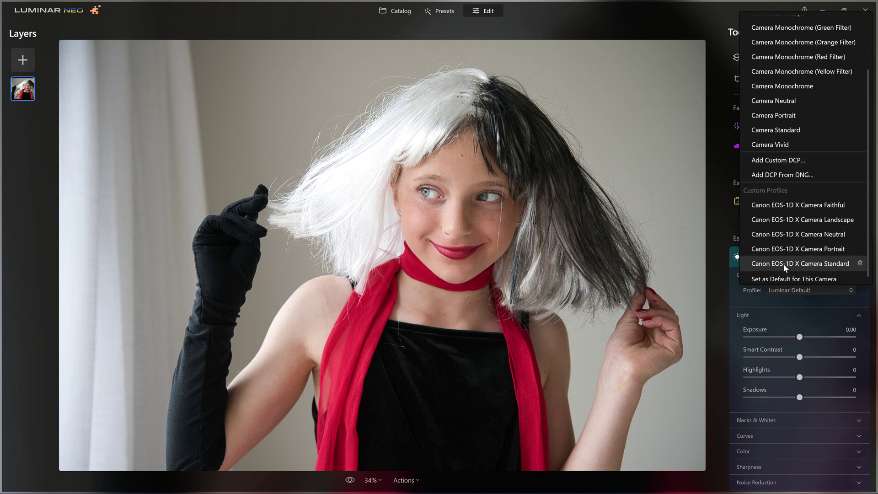
left_click(797, 205)
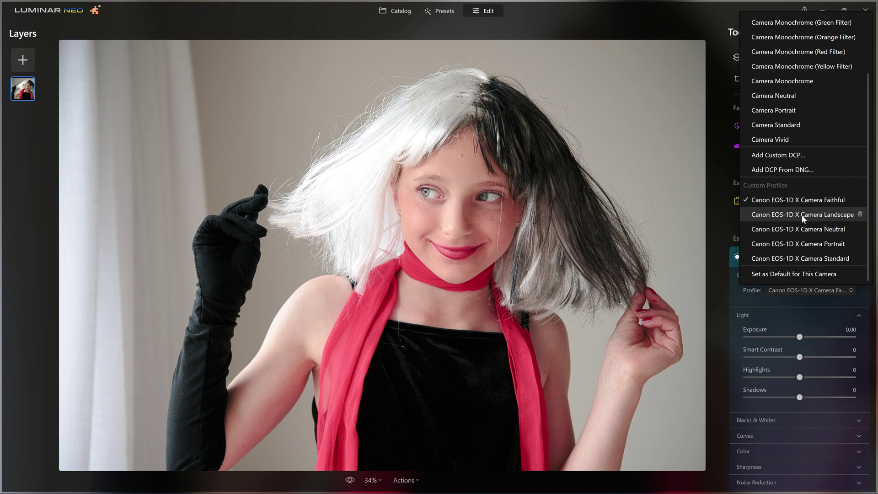
left_click(802, 215)
left_click(803, 229)
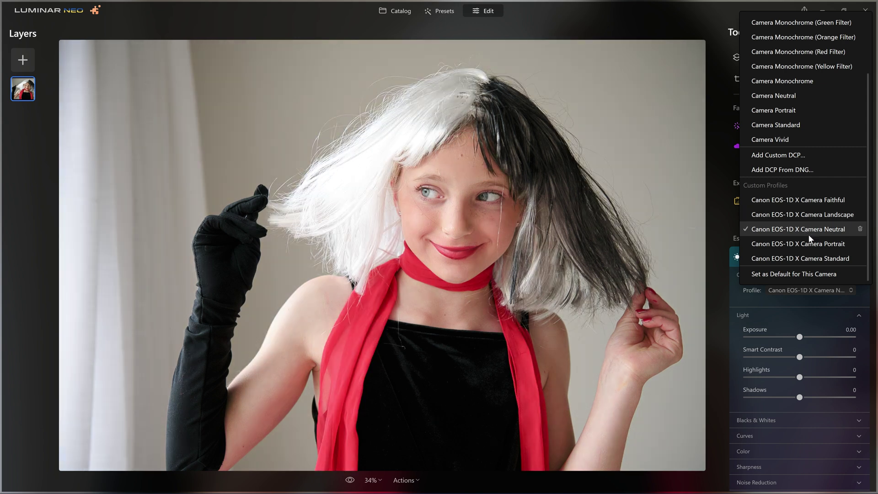
left_click(811, 244)
left_click(806, 262)
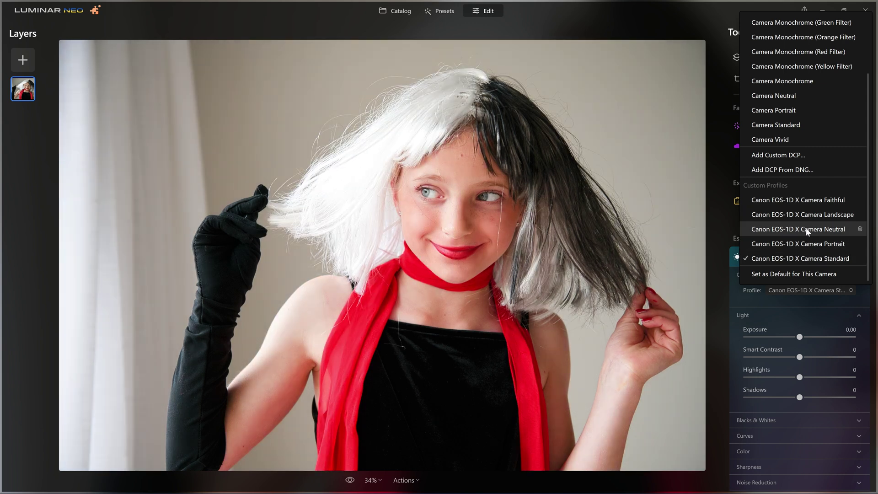
left_click(808, 205)
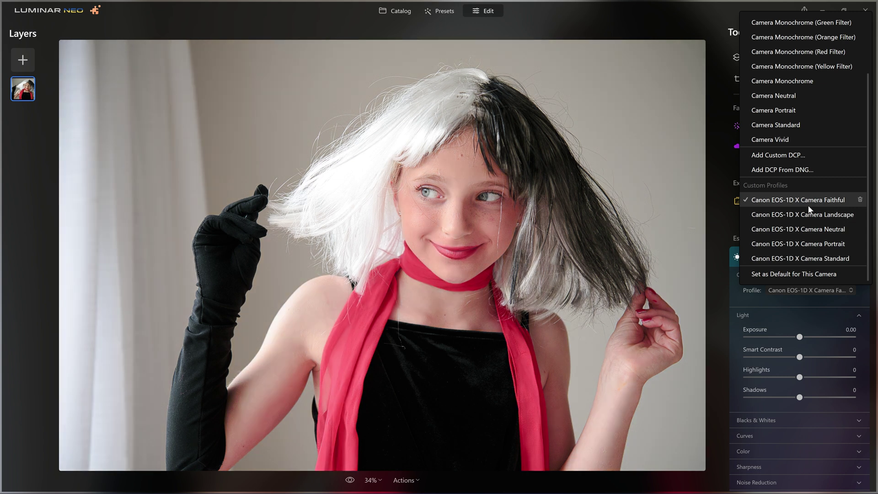